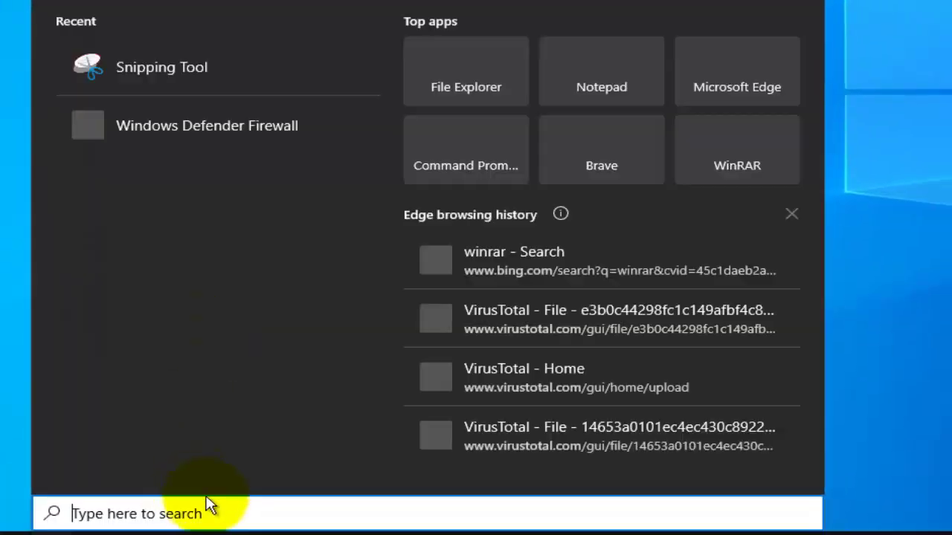
- Search 'troubleshoot' and open the Troubleshoot page under Update & Security
type("t")
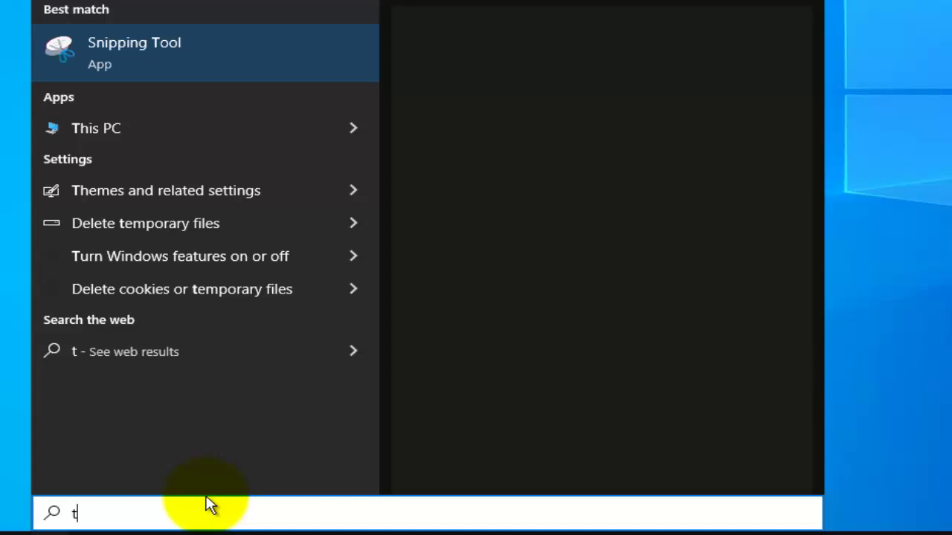
type("rouble")
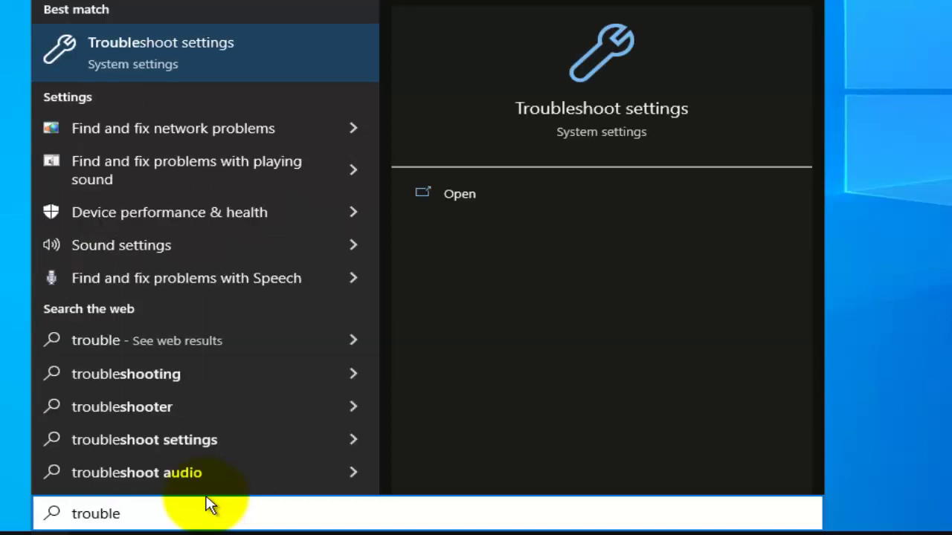
type("shoot")
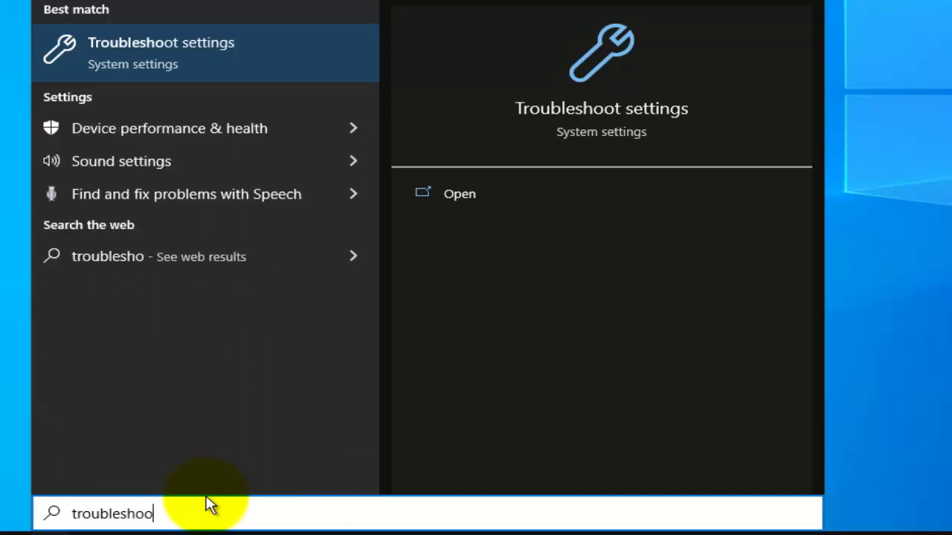
left_click(213, 63)
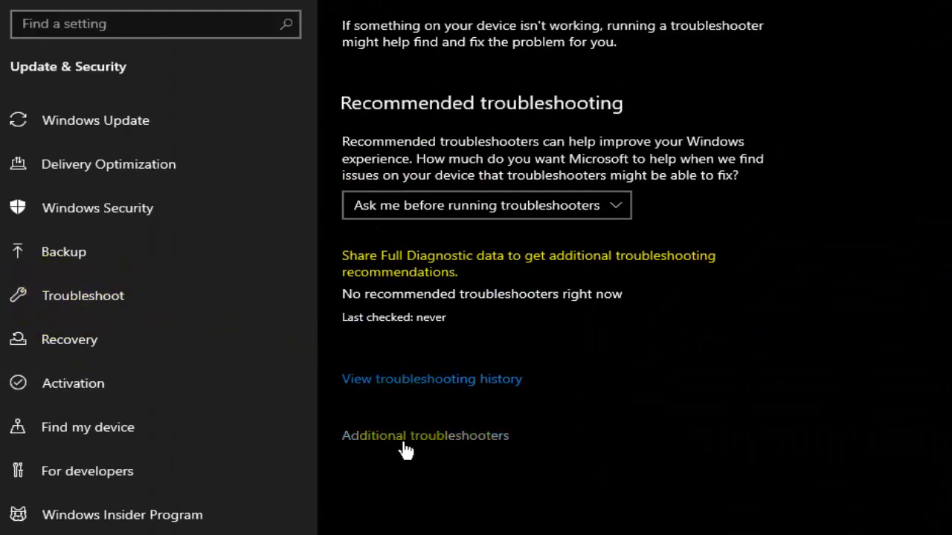
- Run the Windows Update troubleshooter from the Additional troubleshooters list
left_click(456, 443)
left_click(446, 447)
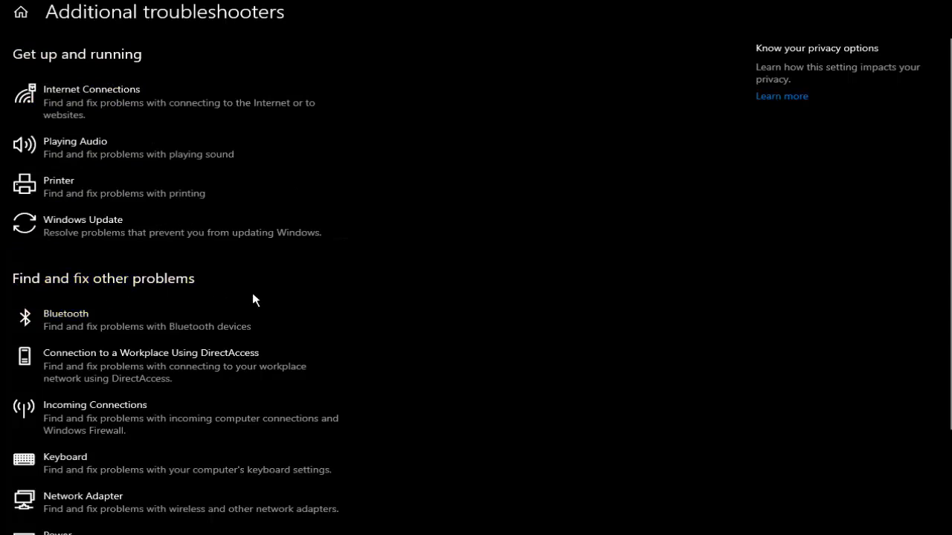
scroll(147, 342, "down", 4)
scroll(39, 215, "up", 4)
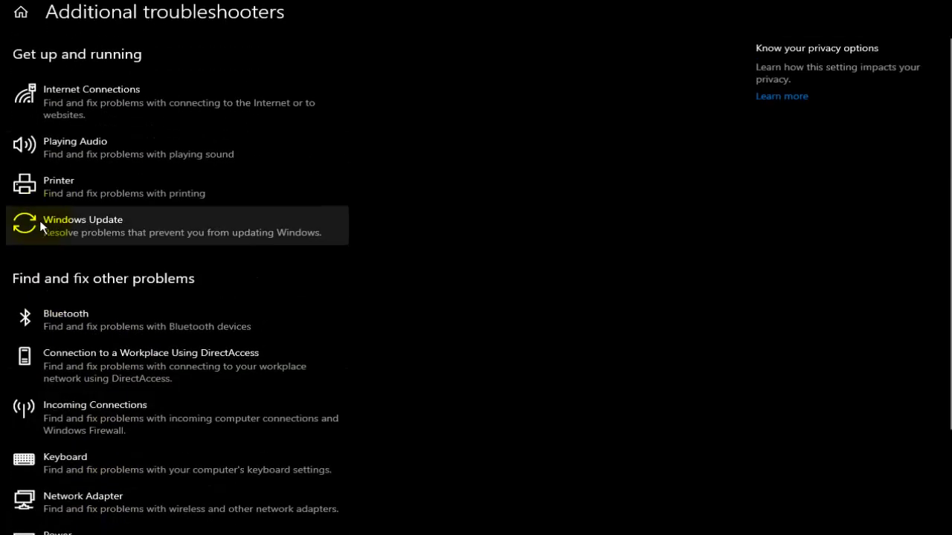
left_click(81, 220)
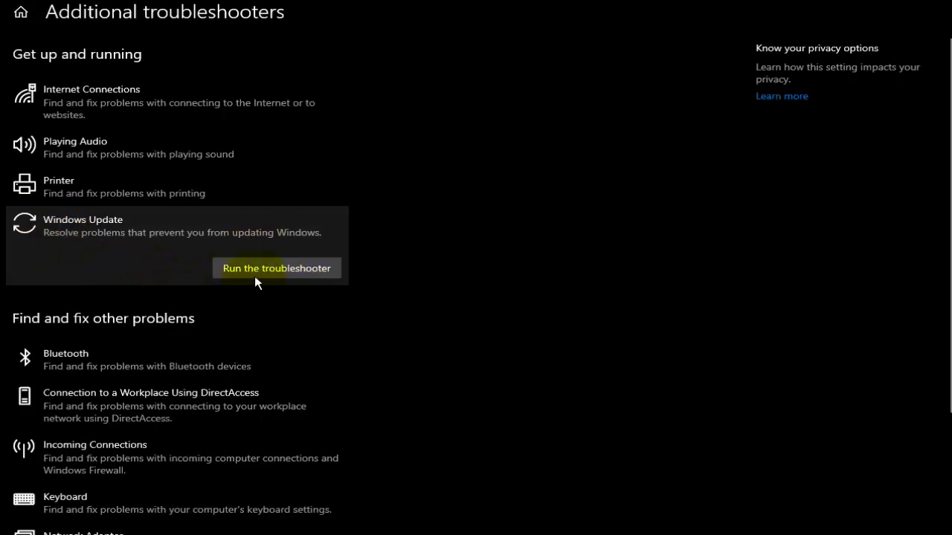
left_click(295, 272)
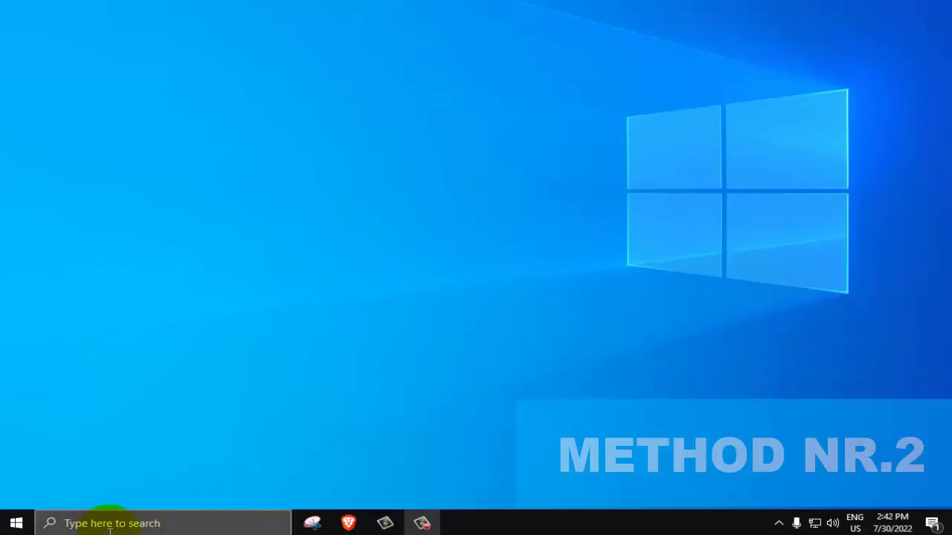
- Search 'ms config' and launch System Configuration
left_click(113, 520)
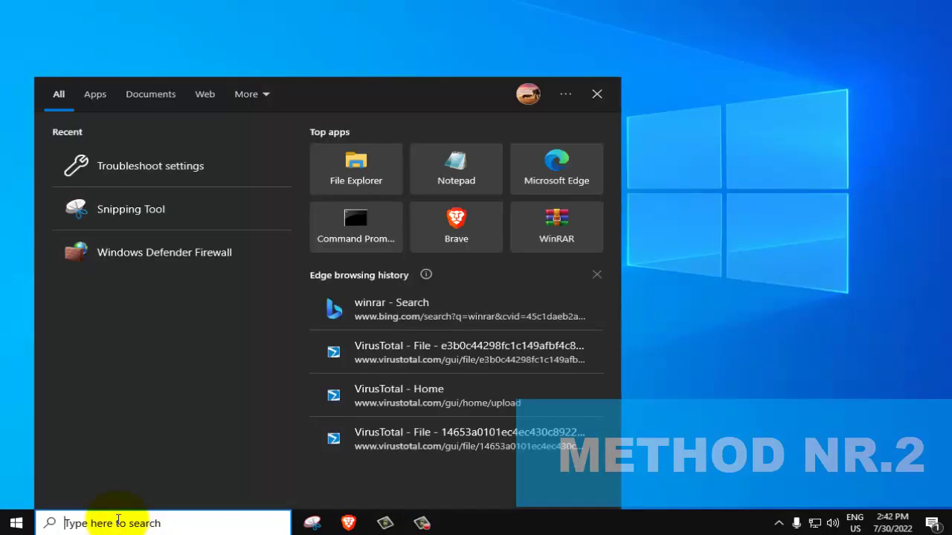
type("ms con")
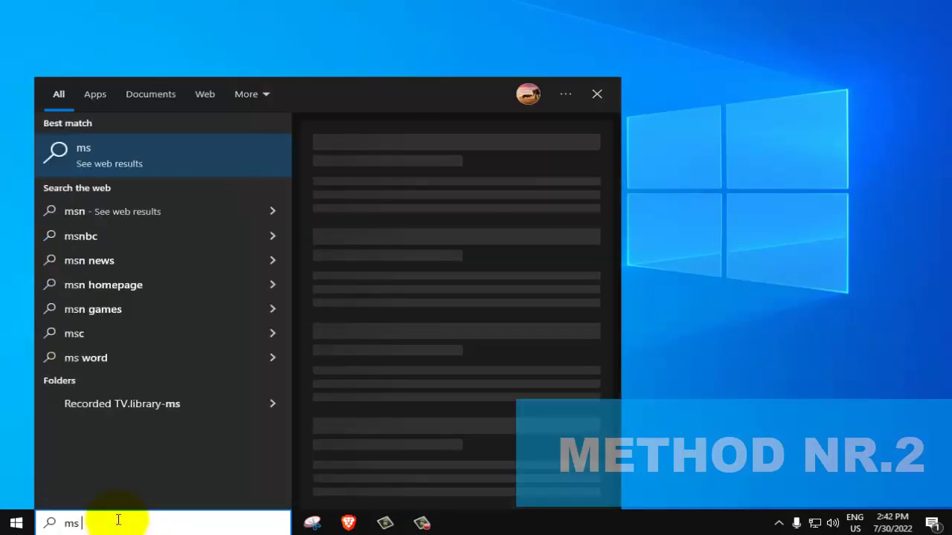
type("fig")
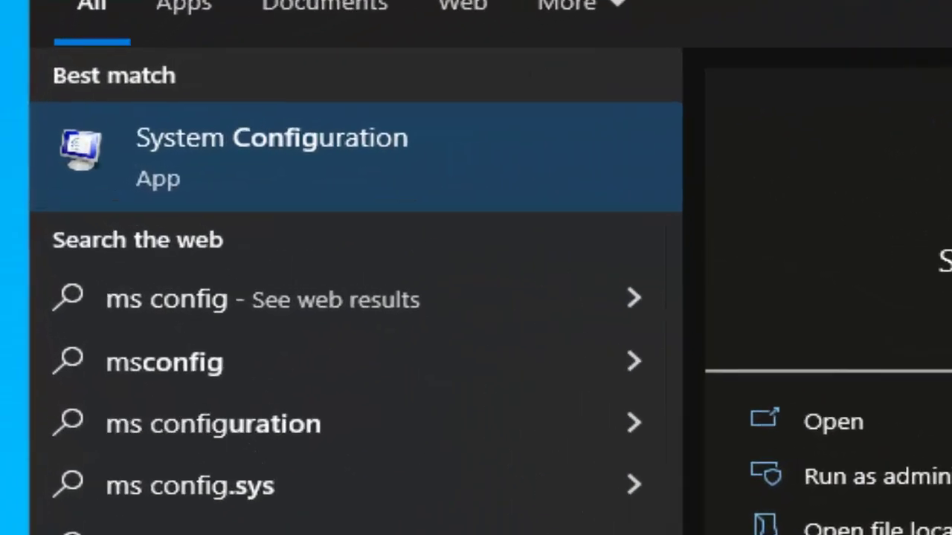
key("Return")
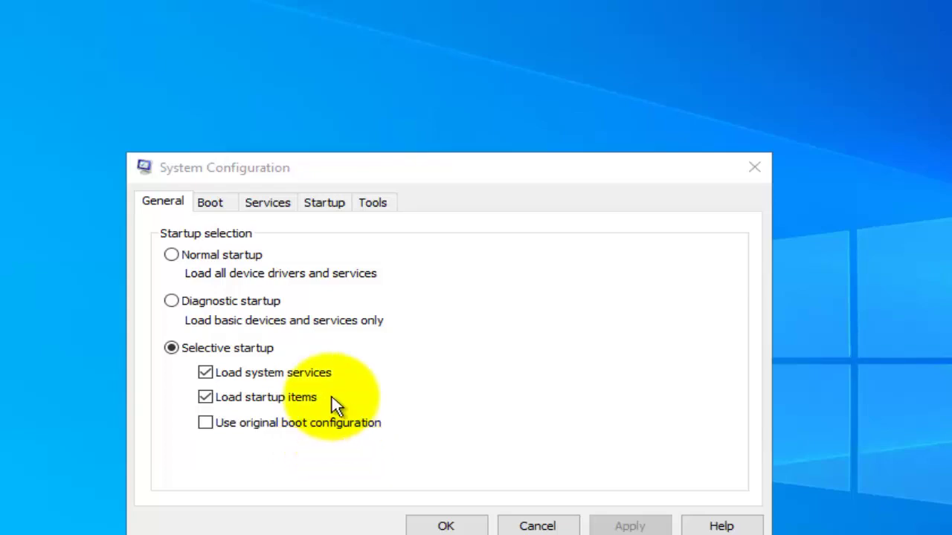
- On the Services tab, hide all Microsoft services and toggle the AMD and Brave services
left_click(272, 201)
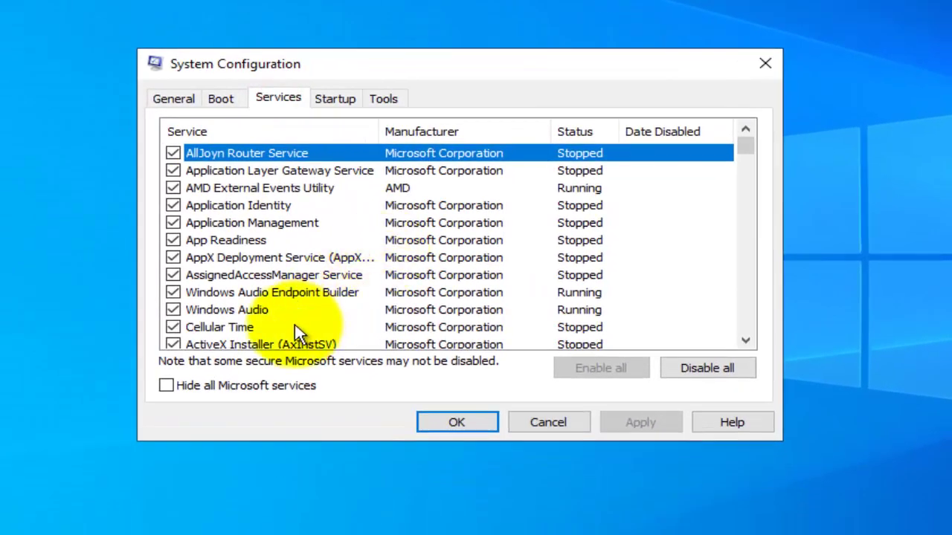
left_click(167, 386)
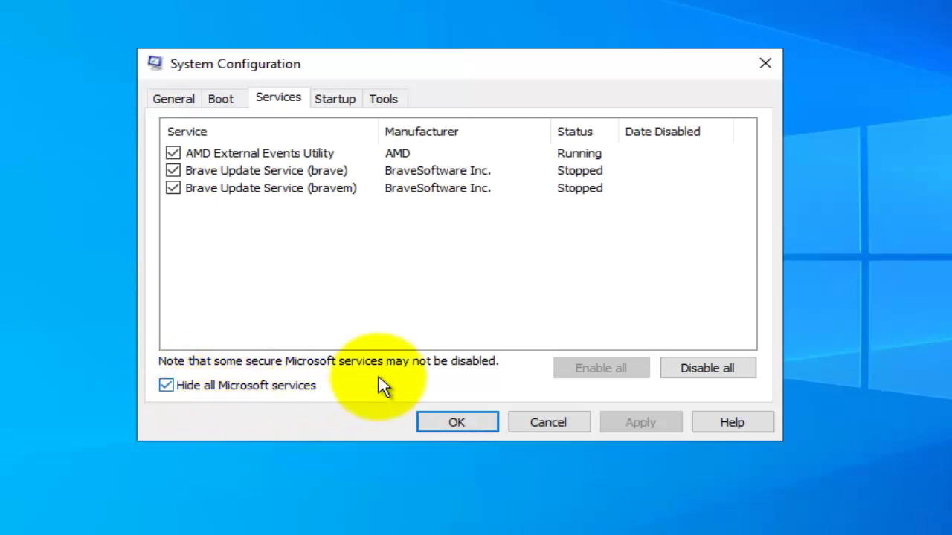
left_click(71, 256)
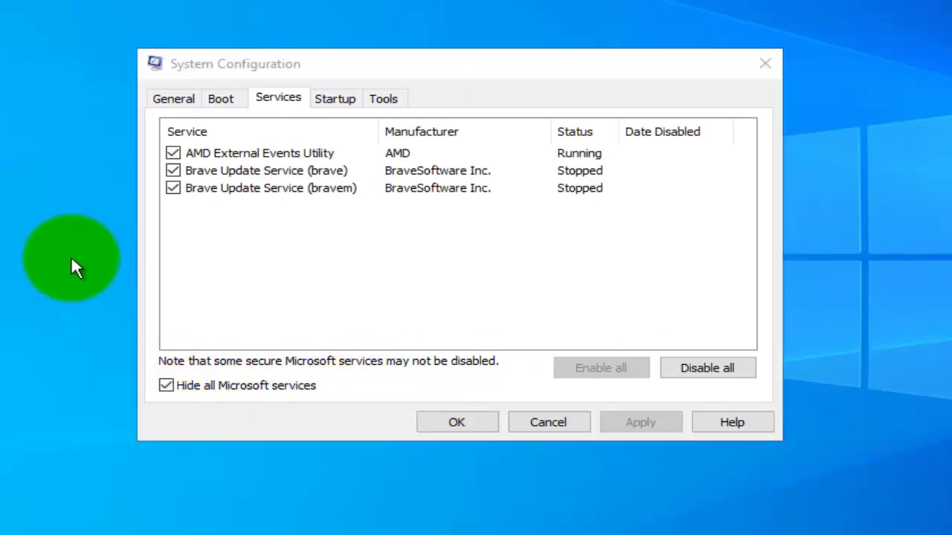
left_click(171, 166)
left_click(173, 170)
left_click(171, 188)
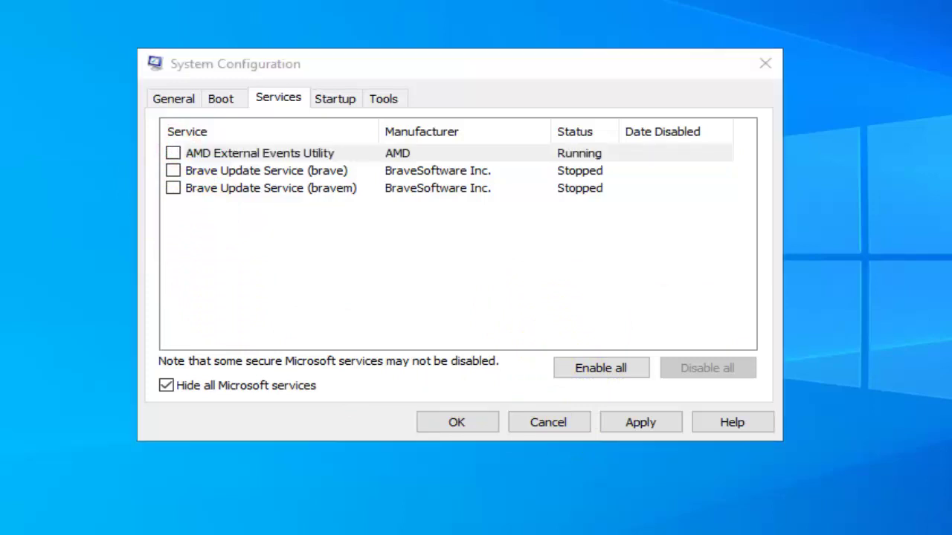
left_click(173, 153)
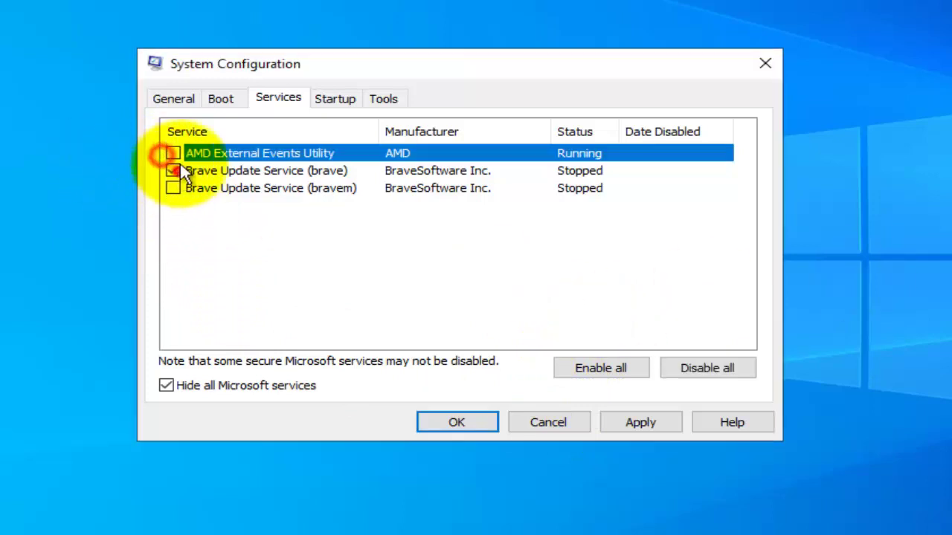
left_click(173, 170)
left_click(173, 188)
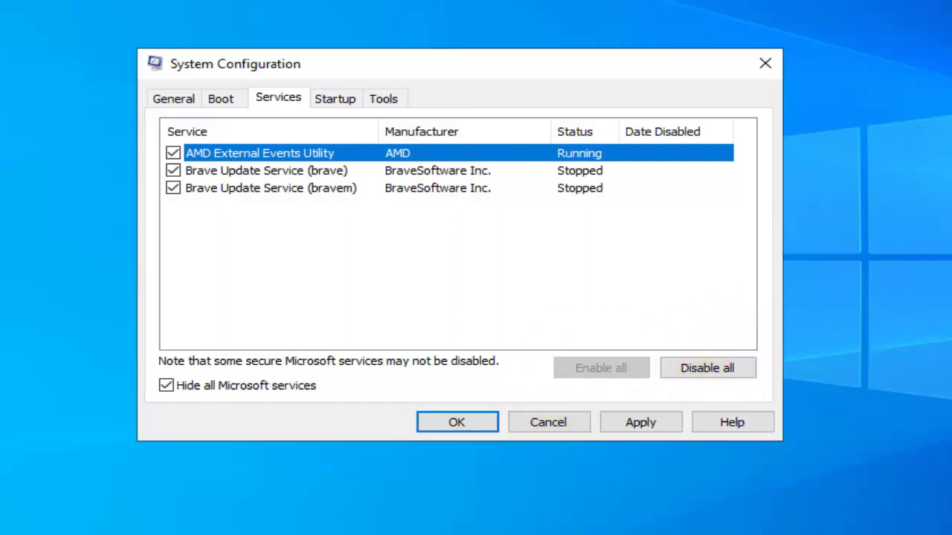
- Confirm the System Configuration settings with OK and decline the restart
left_click(816, 188)
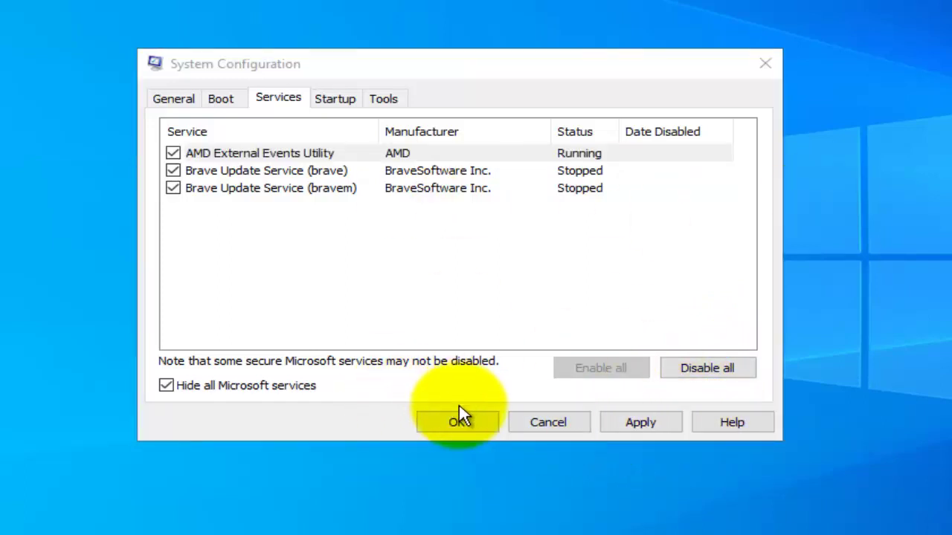
left_click(479, 432)
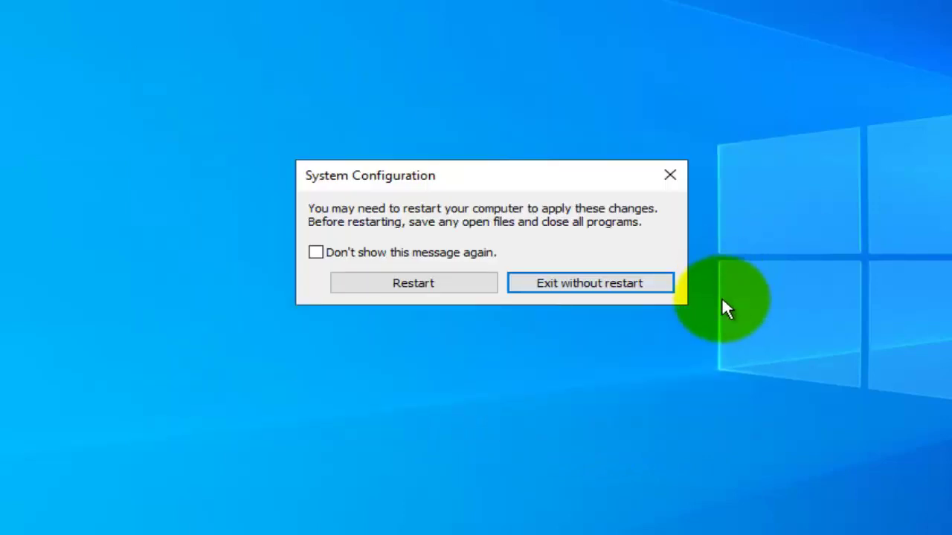
left_click(580, 289)
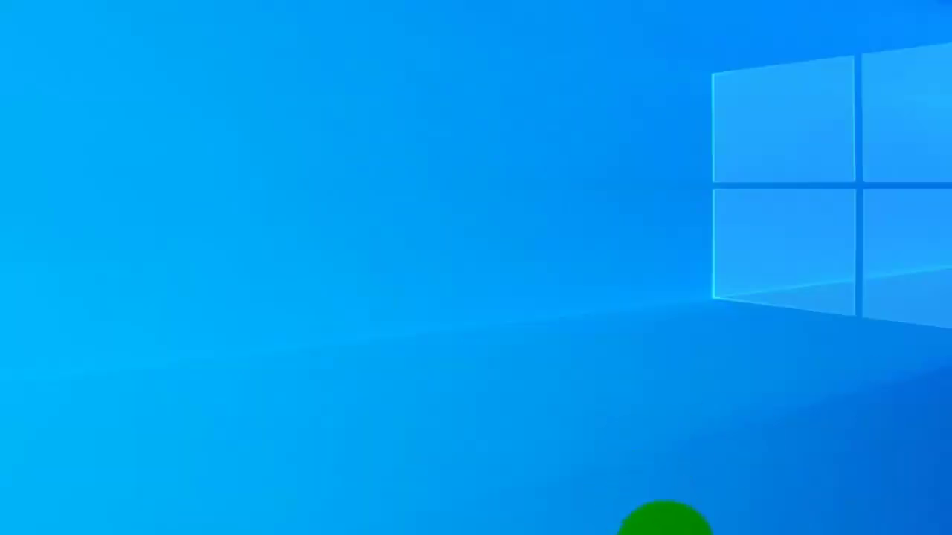
- Open Task Manager from the taskbar menu and move its window up and left
right_click(407, 517)
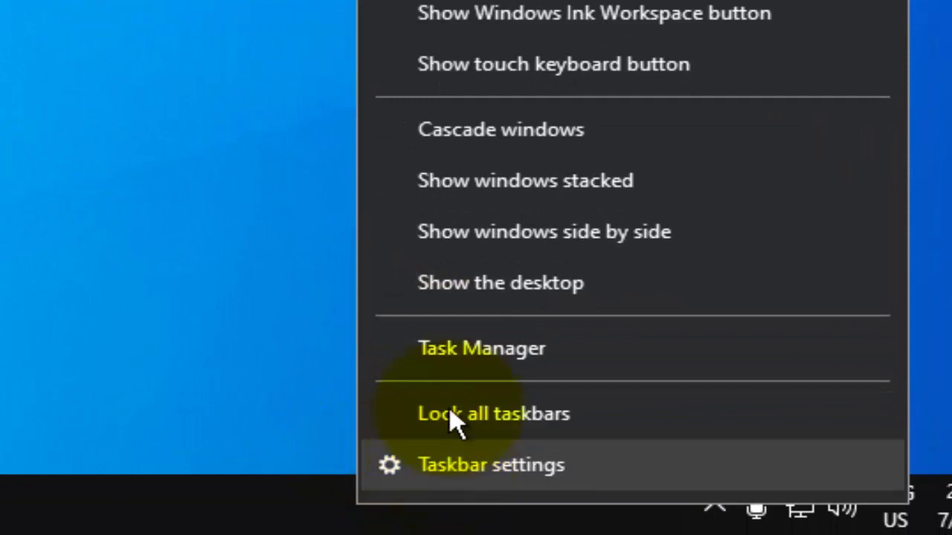
left_click(456, 372)
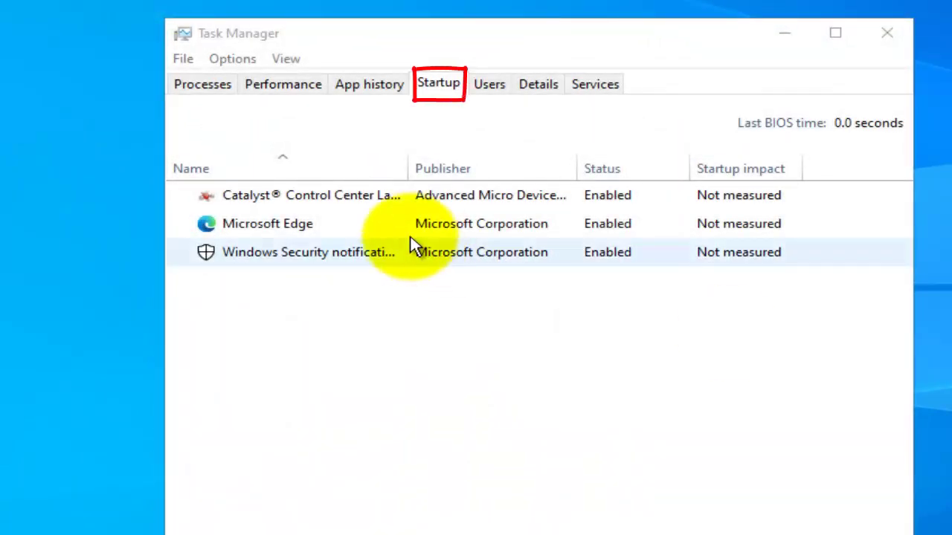
left_click_drag(425, 43, 414, 10)
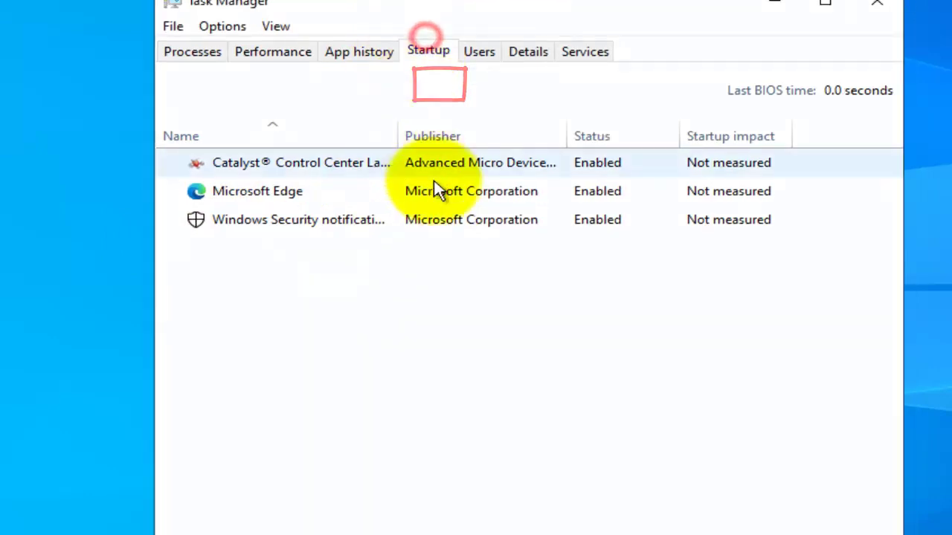
- Disable Windows Security notifications, Microsoft Edge and Catalyst as startup apps
left_click(434, 174)
left_click(436, 190)
left_click(451, 220)
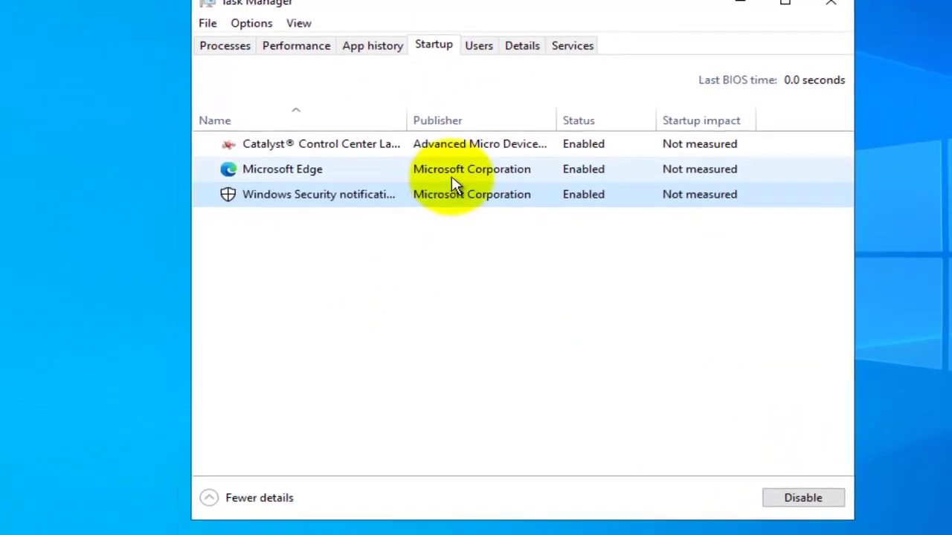
left_click(825, 497)
left_click(592, 169)
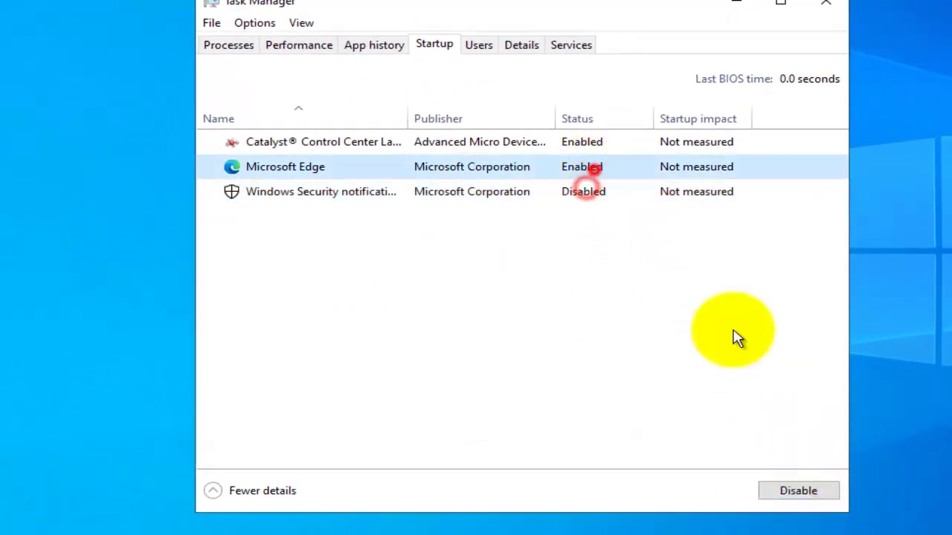
left_click(787, 495)
left_click(577, 142)
left_click(795, 491)
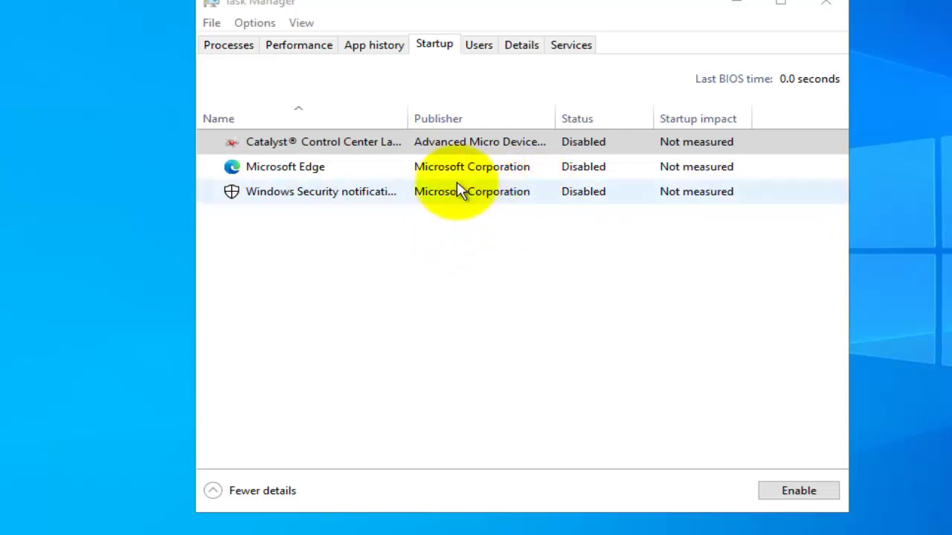
left_click(248, 144)
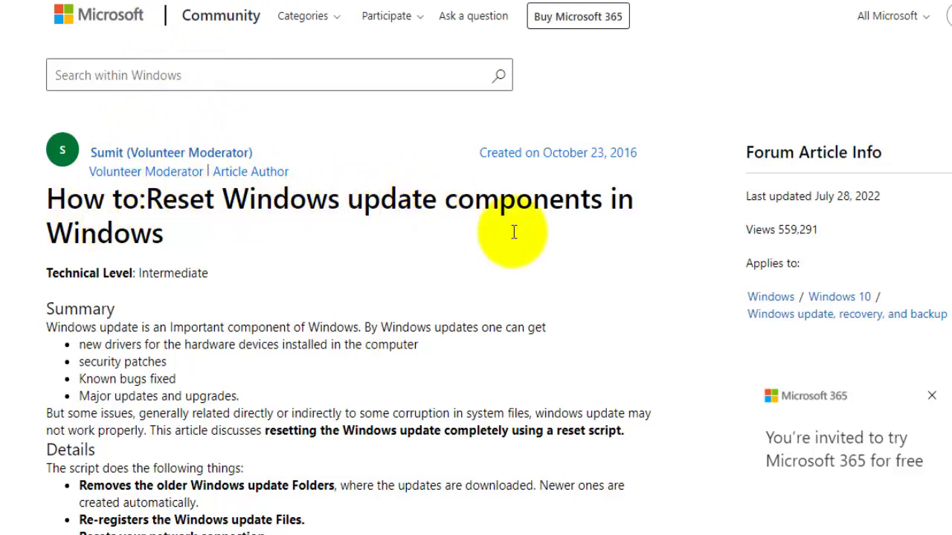
- Save the article's Windows 10 reset script archive to the desktop
scroll(197, 263, "down", 8)
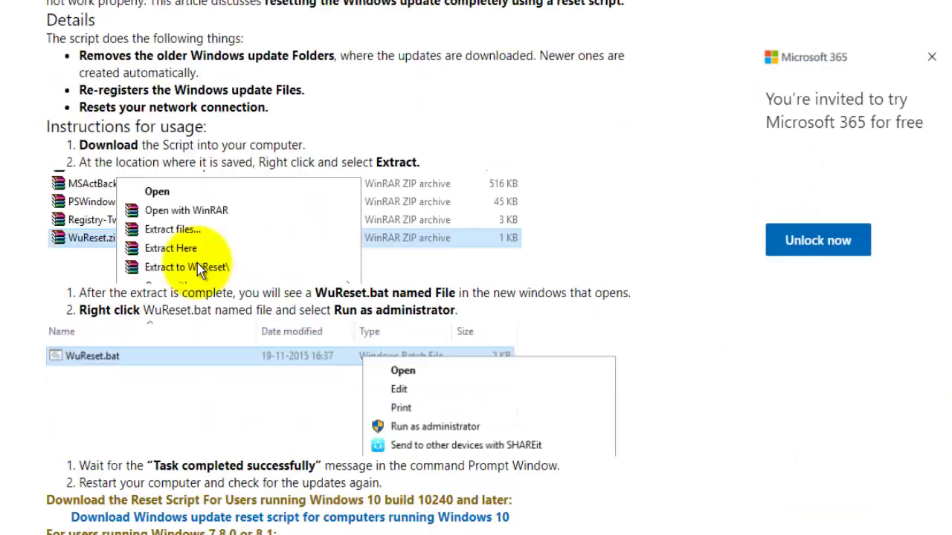
scroll(127, 160, "up", 3)
scroll(111, 159, "down", 4)
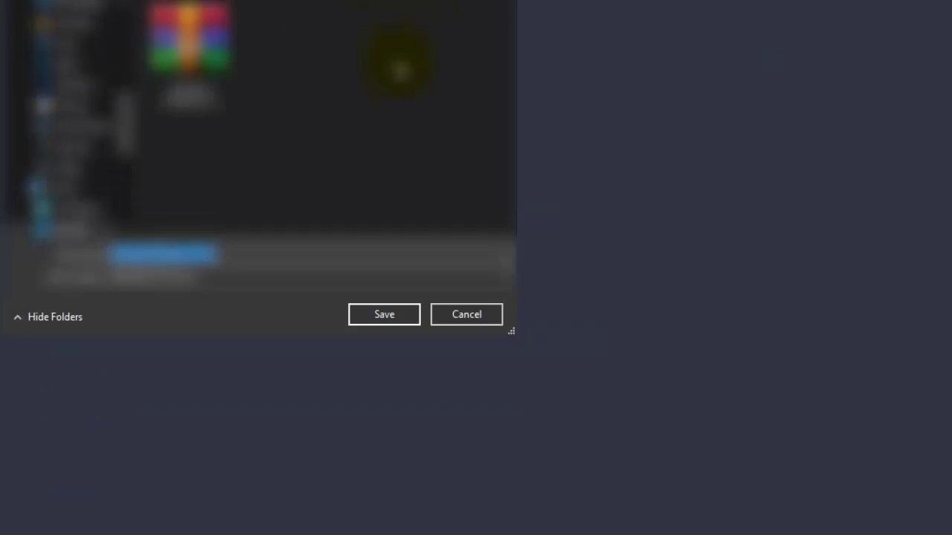
left_click(365, 322)
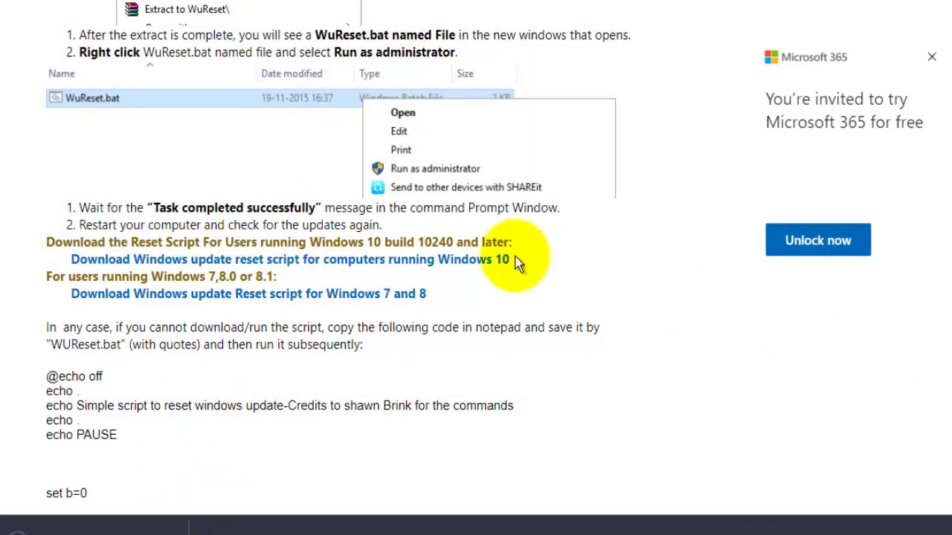
scroll(202, 292, "up", 3)
scroll(186, 260, "up", 1)
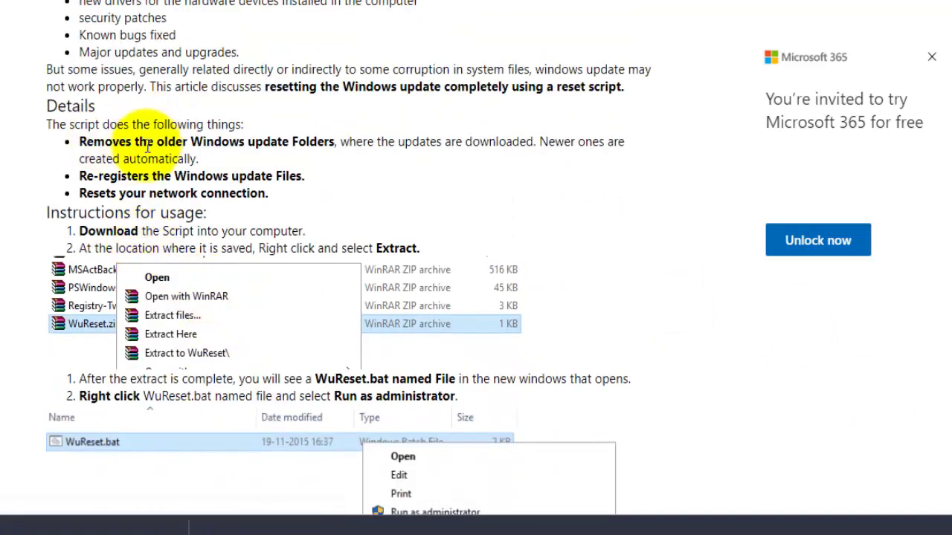
scroll(253, 179, "up", 2)
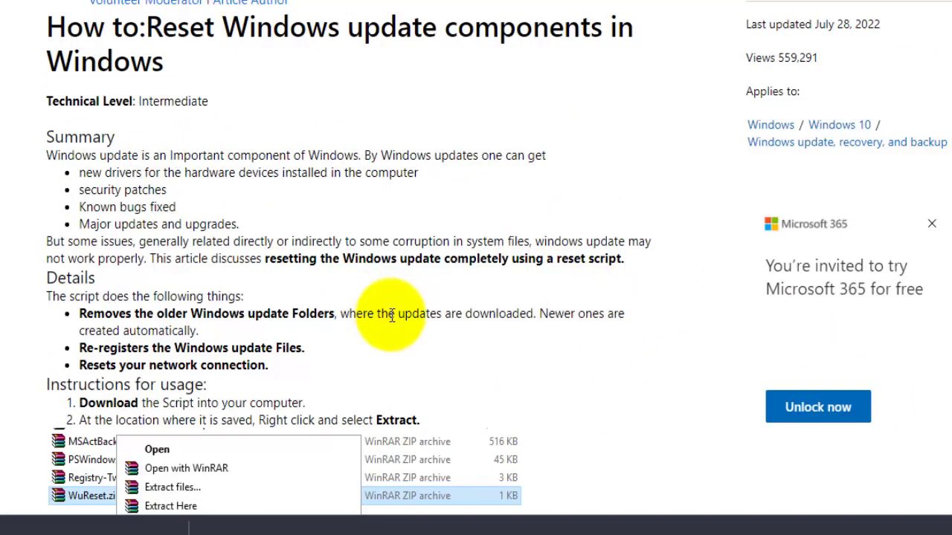
scroll(383, 313, "down", 1)
scroll(383, 311, "down", 1)
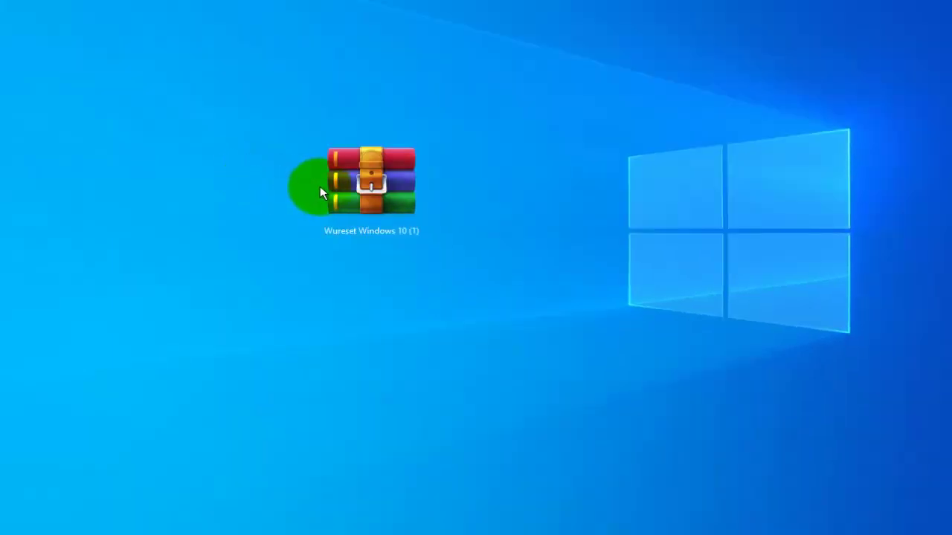
- Extract the Wureset Windows 10 archive onto the desktop
right_click(347, 169)
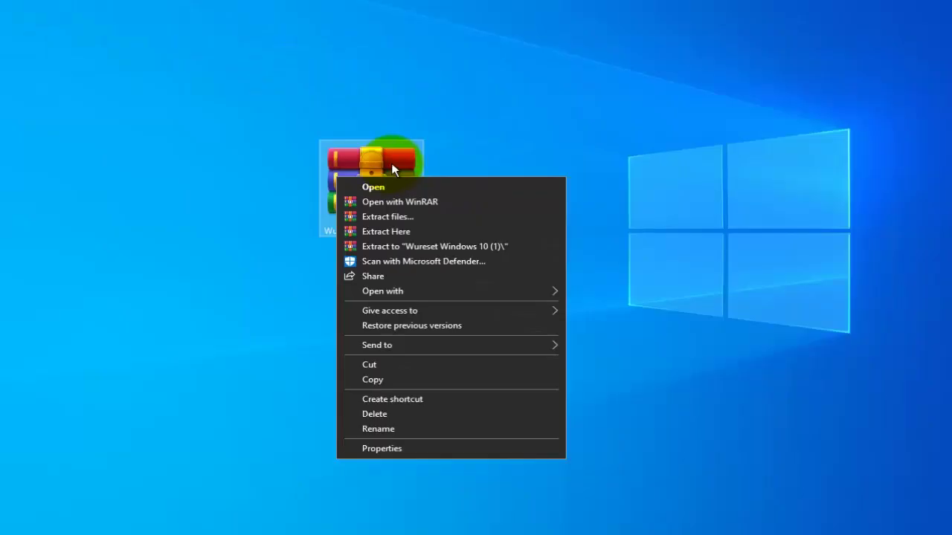
left_click(359, 140)
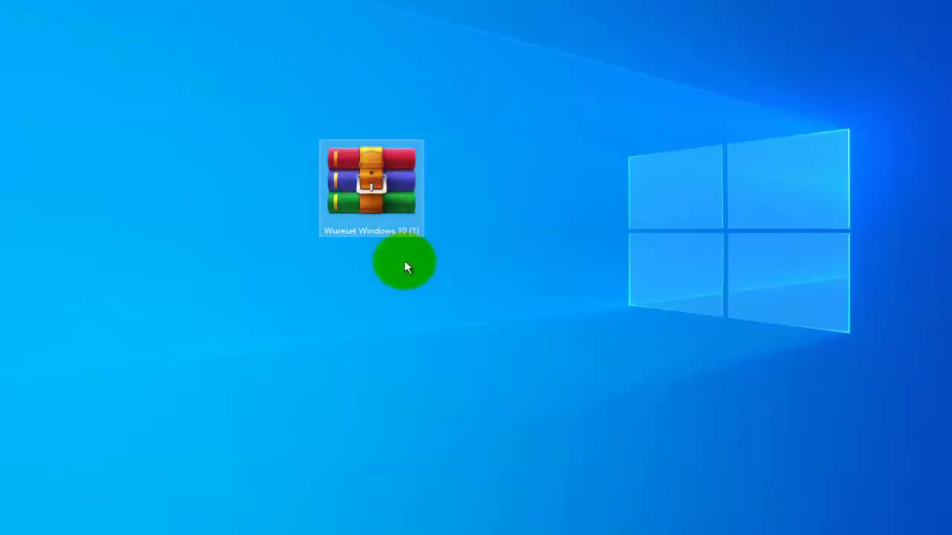
right_click(392, 194)
left_click(417, 219)
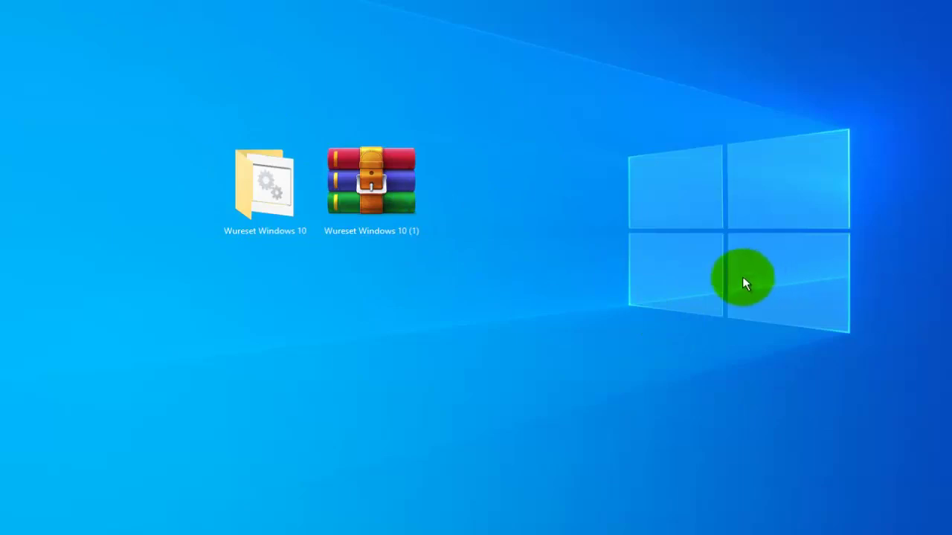
- Open the Wureset Windows 10 folder and run WuReset as administrator
double_click(241, 183)
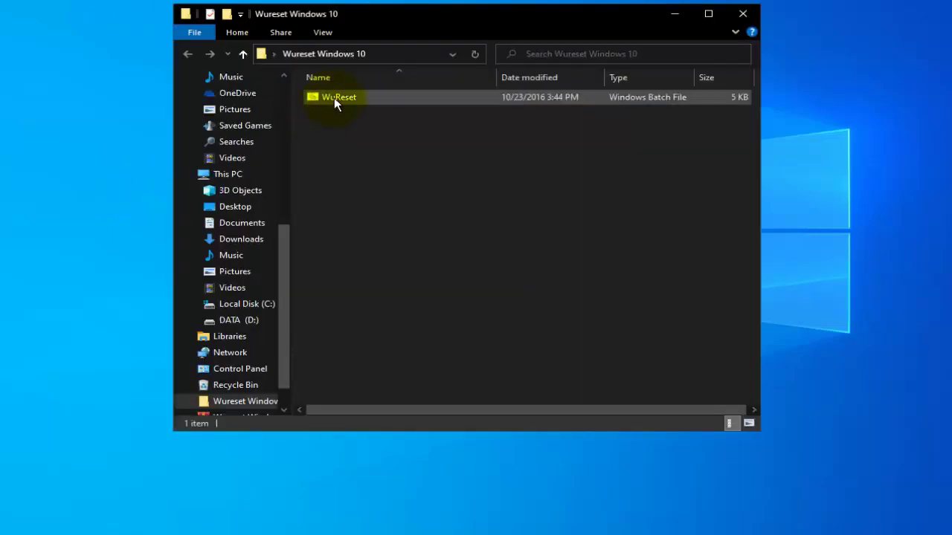
left_click(334, 97)
right_click(334, 99)
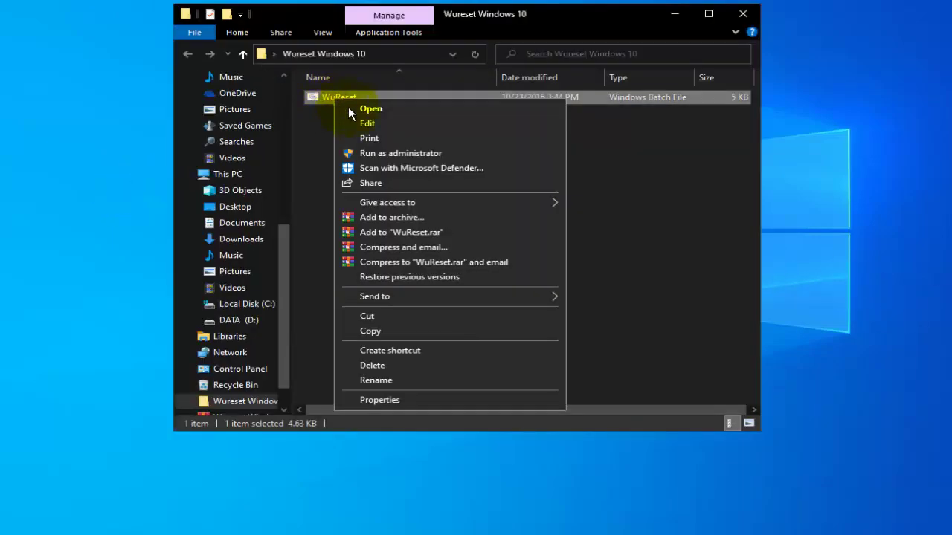
left_click(348, 108)
left_click(876, 35)
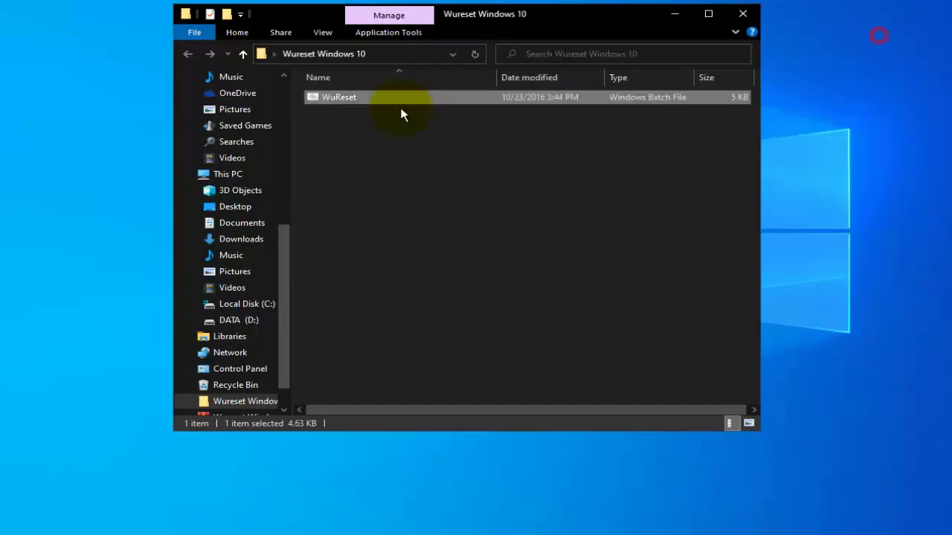
right_click(403, 98)
left_click(439, 158)
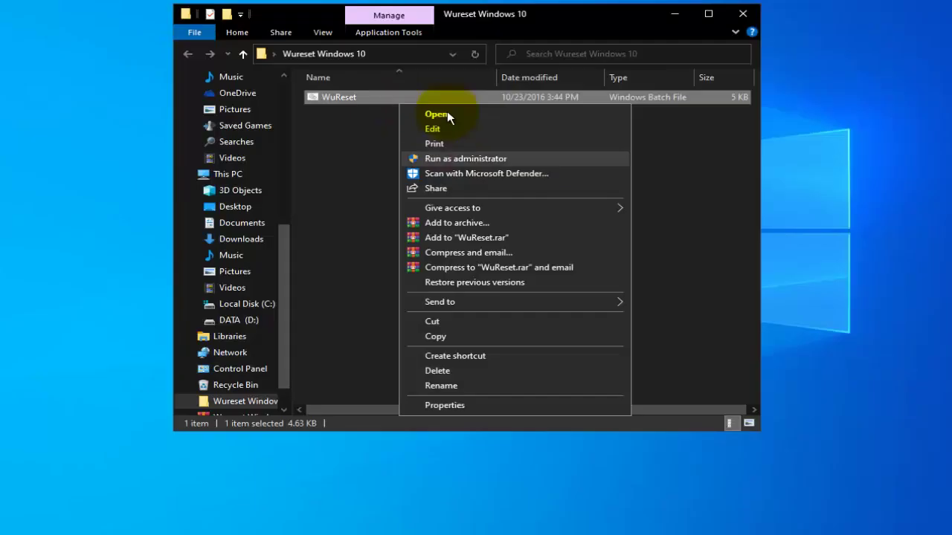